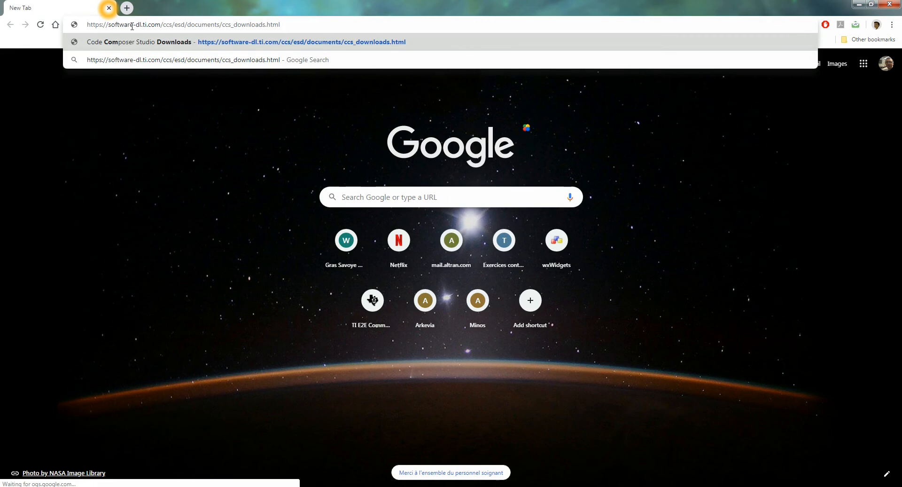
# Open the Code Composer Studio downloads page at software-dl.ti.com and view the Version 10 downloads
pyautogui.press('Return')
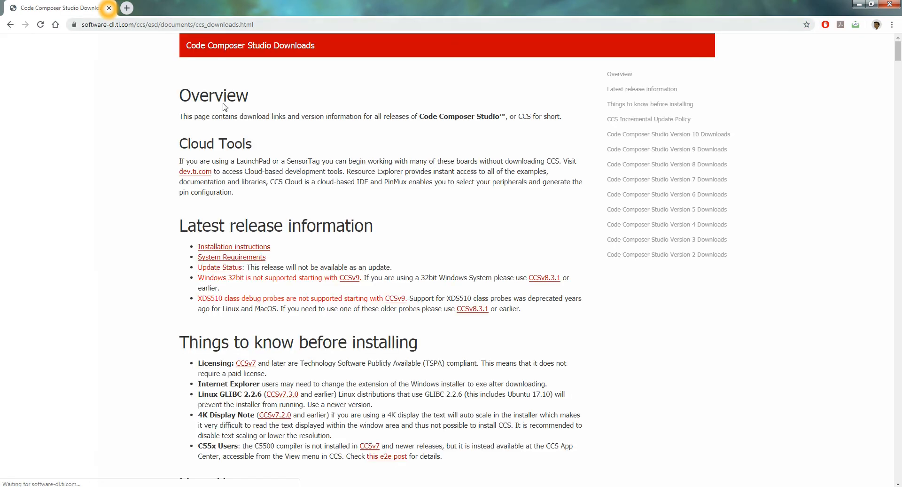
pyautogui.click(694, 136)
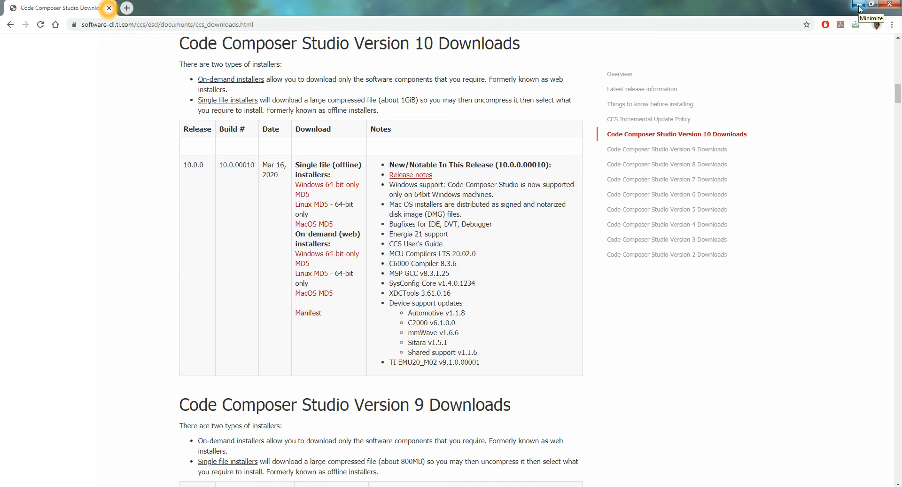
pyautogui.click(860, 8)
# Launch the ccs_setup_10.0.0.00010 installer from the CCS10.0.0.00010_win64 folder
pyautogui.click(345, 109)
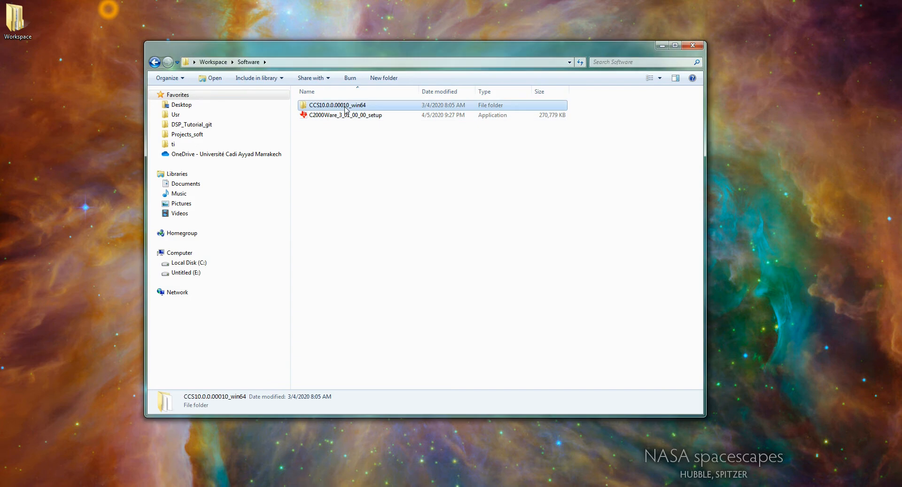
pyautogui.doubleClick(346, 108)
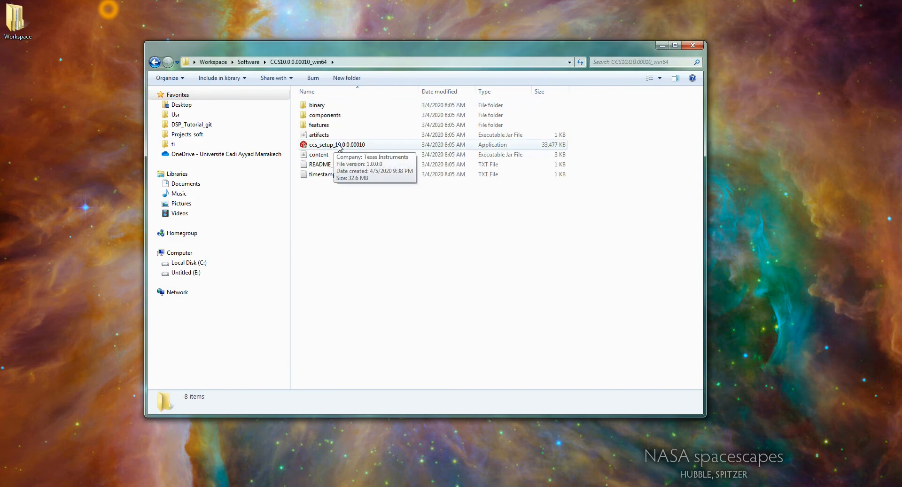
pyautogui.doubleClick(338, 146)
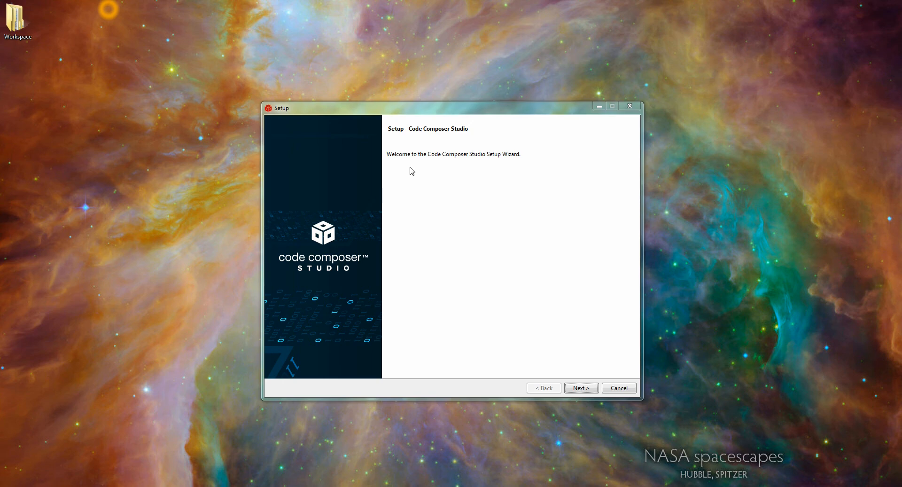
# Start the Code Composer Studio setup wizard and accept its license agreement
pyautogui.click(567, 349)
pyautogui.click(385, 291)
pyautogui.click(562, 352)
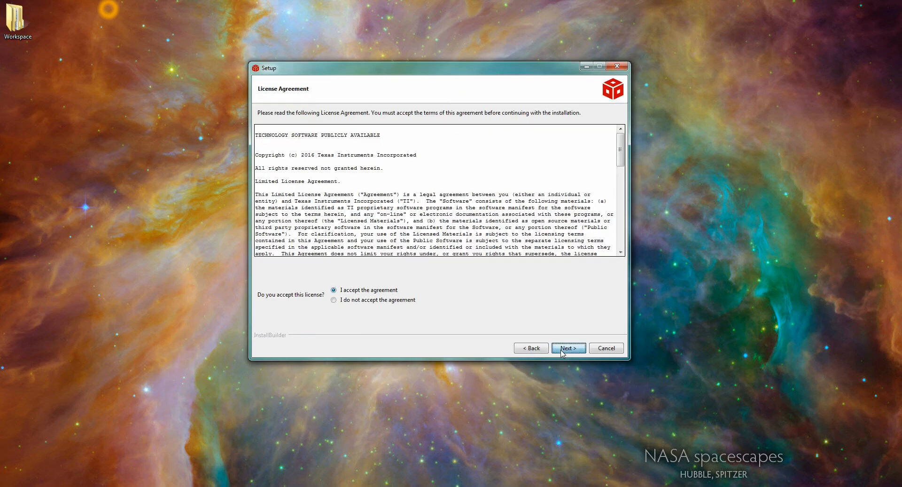
pyautogui.click(567, 348)
# Keep C:\ti\ccs1000 as the installation directory and agree to remove the previous installation there
pyautogui.click(356, 135)
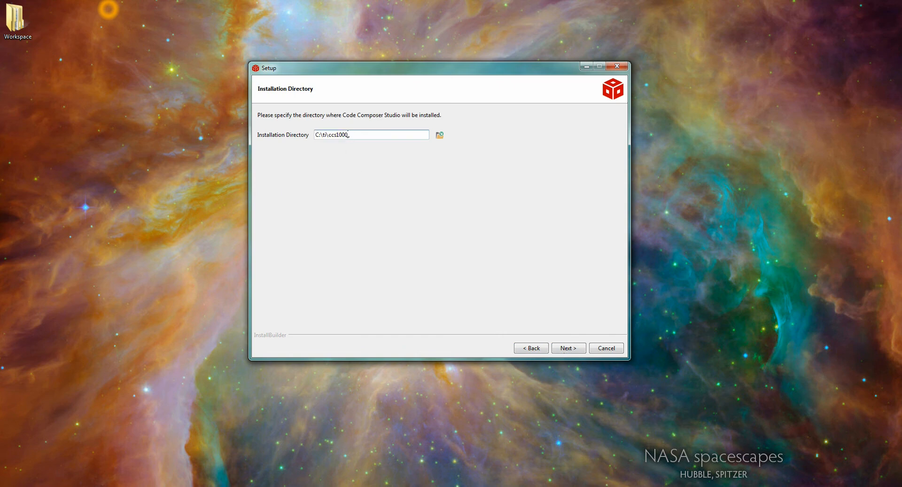
pyautogui.moveTo(354, 135); pyautogui.dragTo(297, 138)
pyautogui.click(574, 350)
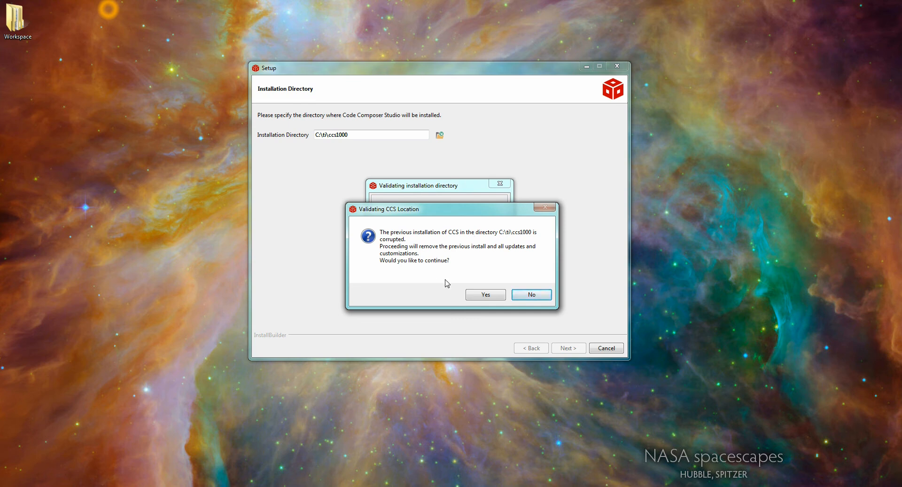
pyautogui.click(487, 296)
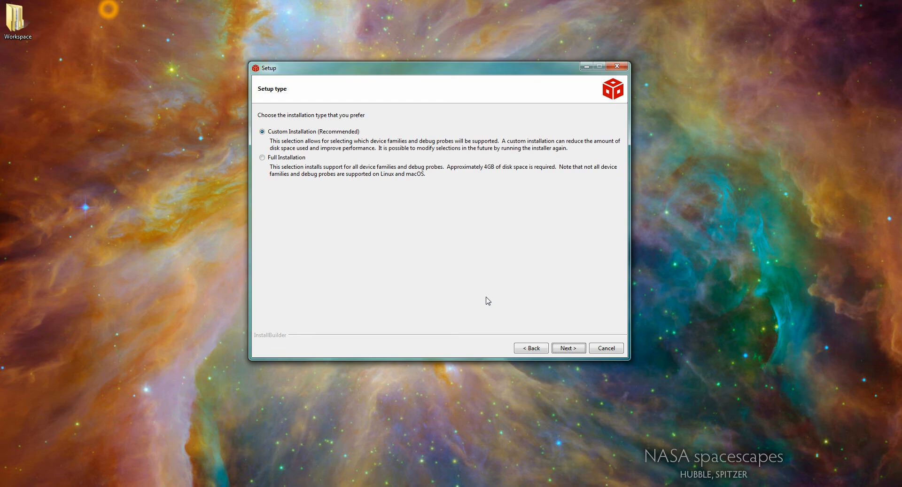
# Run a custom installation with only C2000 real-time MCUs support and no optional debug probes
pyautogui.click(567, 348)
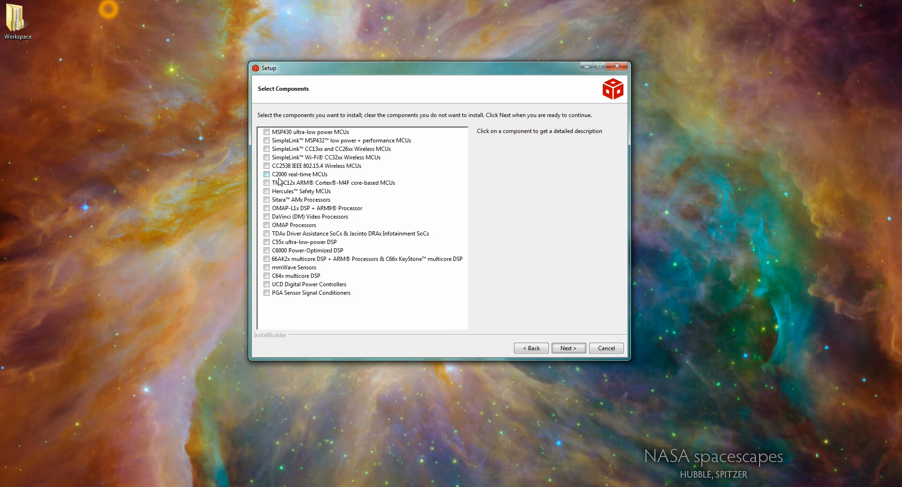
pyautogui.click(266, 175)
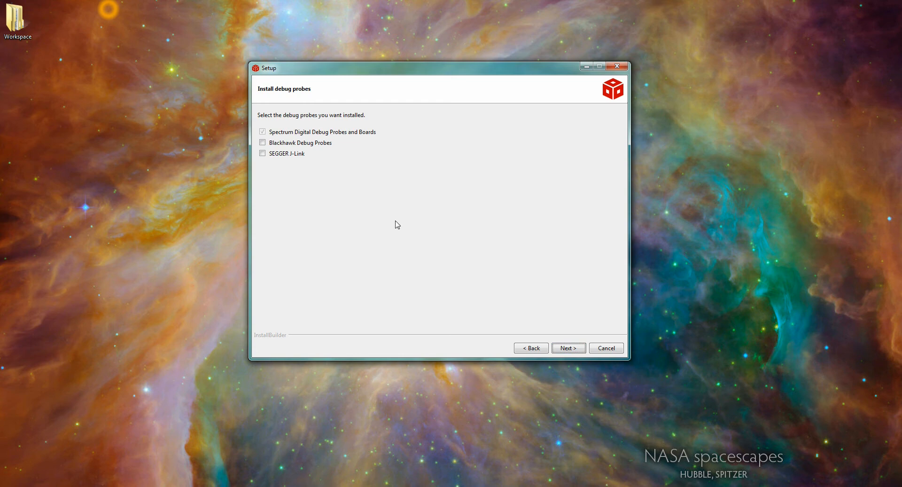
pyautogui.click(570, 348)
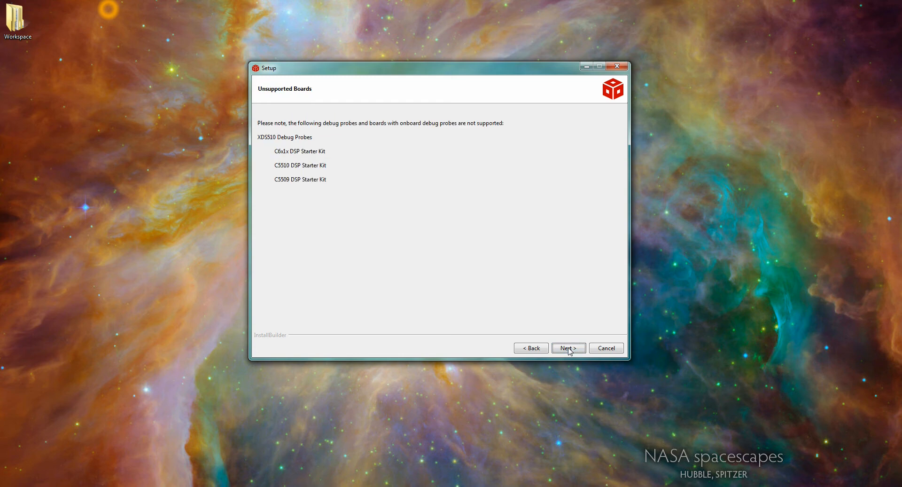
pyautogui.click(570, 349)
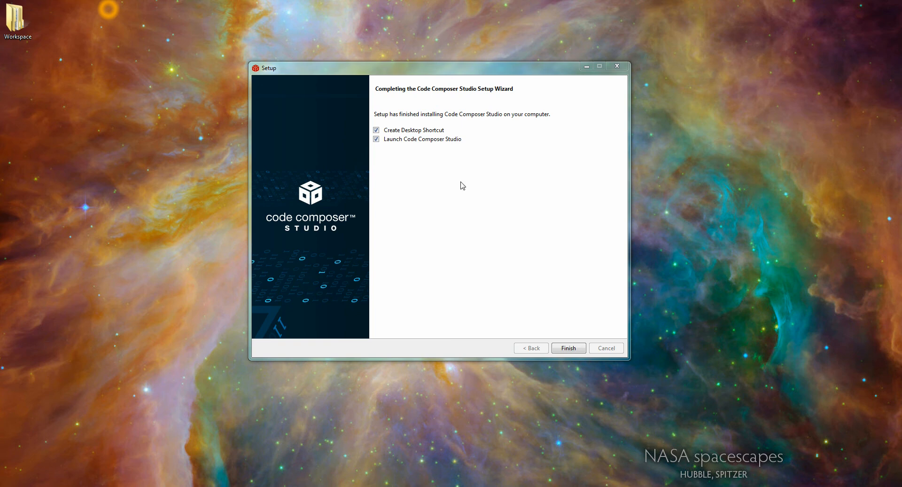
# Finish the Code Composer Studio setup with a desktop shortcut but without launching the program
pyautogui.click(376, 139)
pyautogui.click(569, 349)
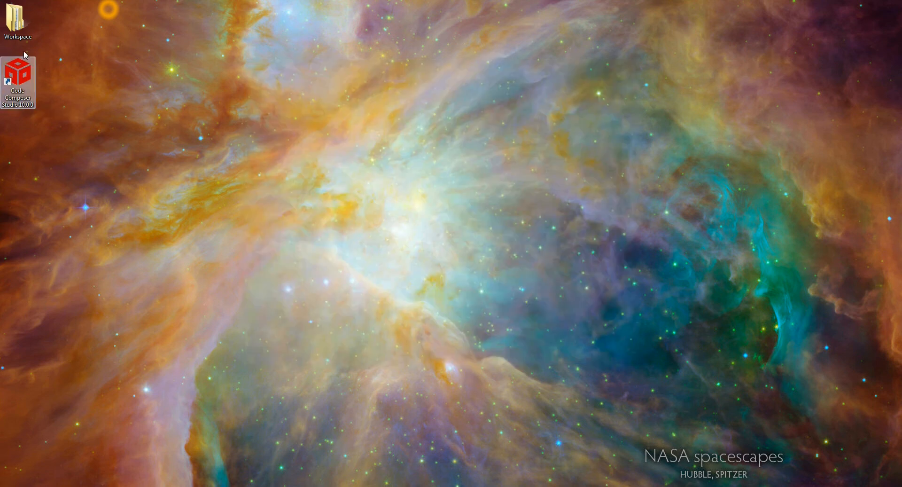
# Examine the installed Code Composer Studio files in C:\ti\ccs1000\ccs, then close the folder window
pyautogui.doubleClick(19, 36)
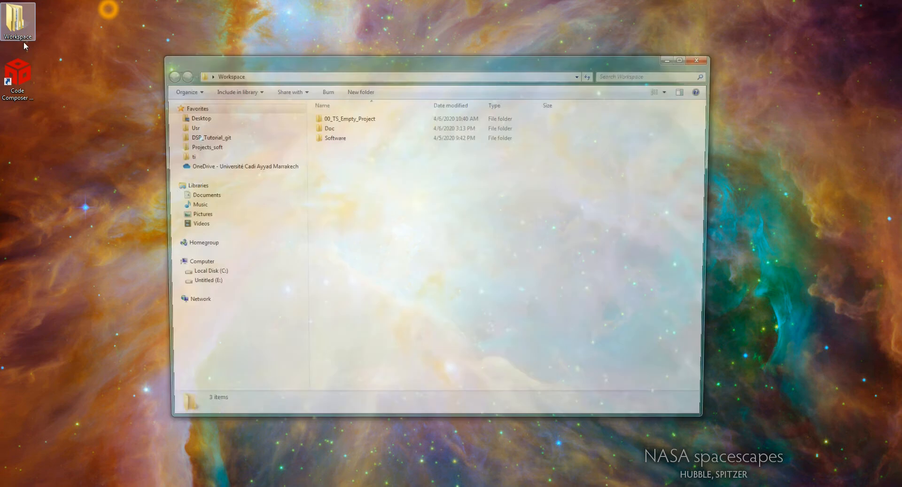
pyautogui.click(187, 160)
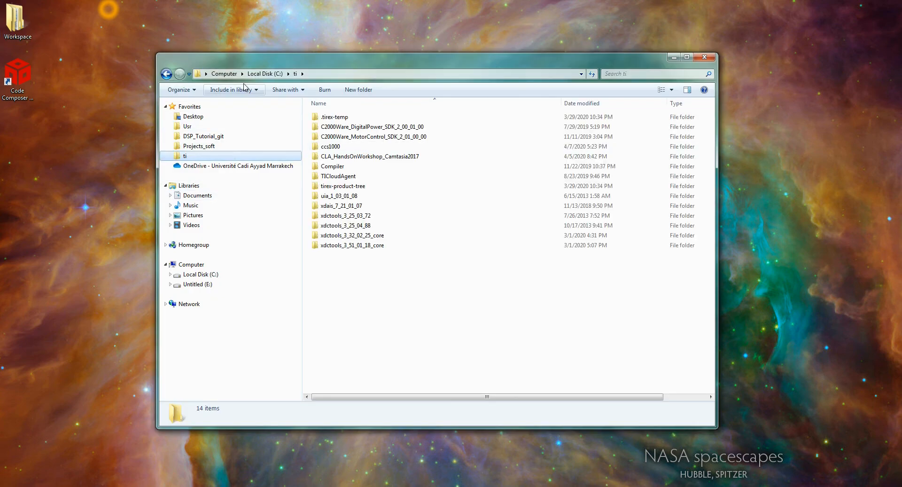
pyautogui.click(321, 77)
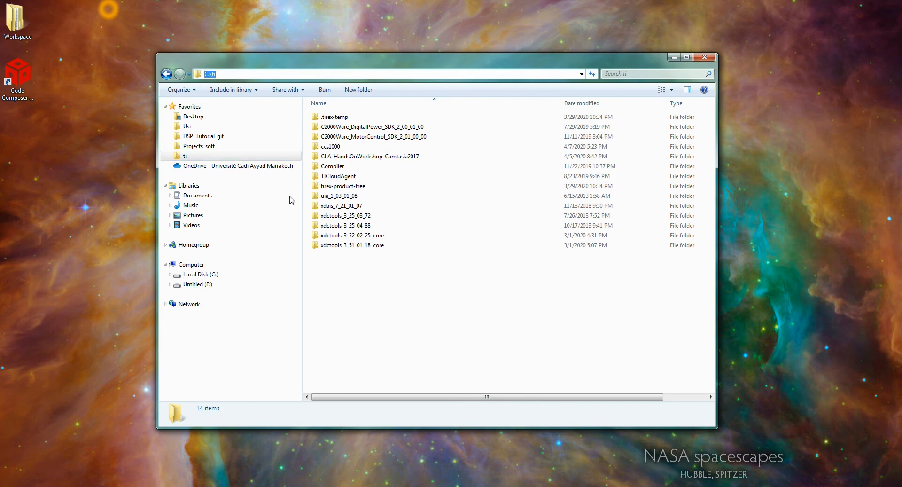
pyautogui.doubleClick(331, 147)
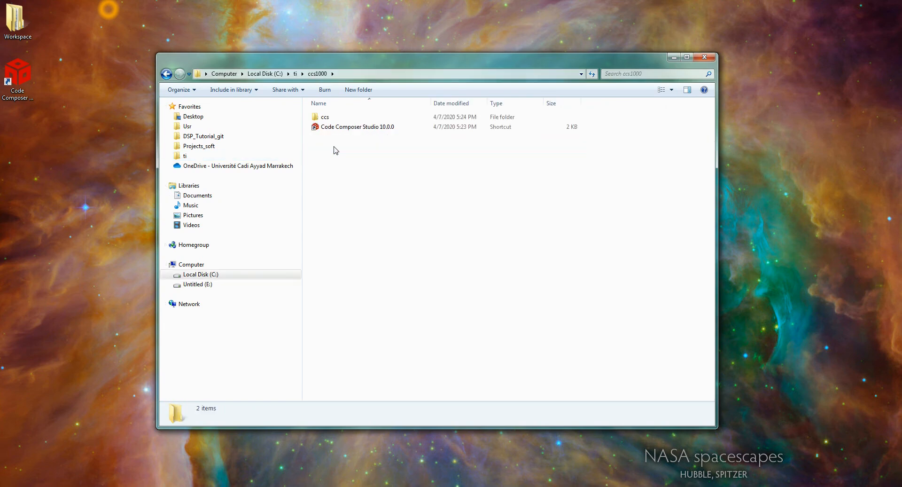
pyautogui.doubleClick(324, 117)
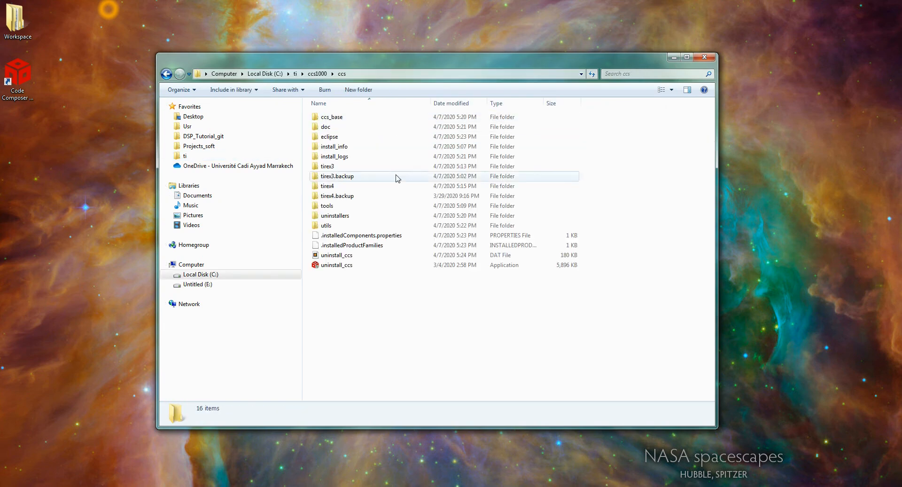
pyautogui.click(167, 75)
pyautogui.click(167, 75)
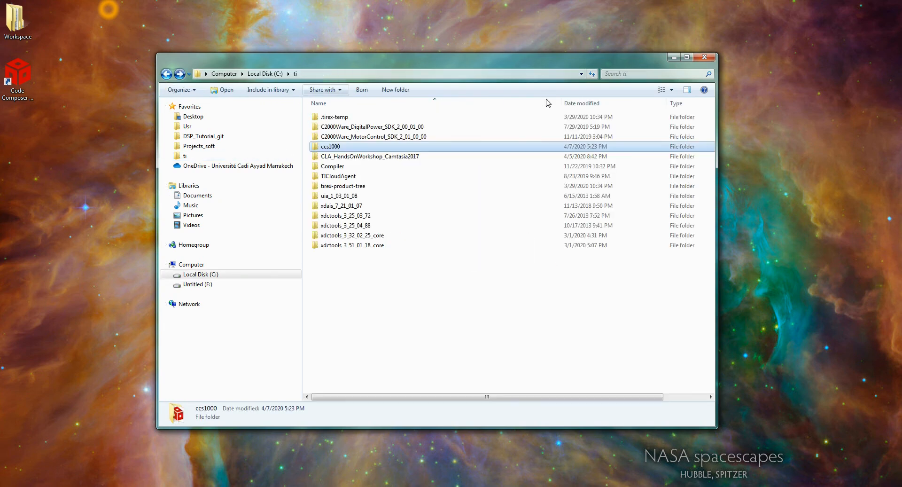
pyautogui.click(704, 57)
# Launch the C2000Ware_3_01_00_00_setup installer from the Software folder in Workspace
pyautogui.doubleClick(17, 21)
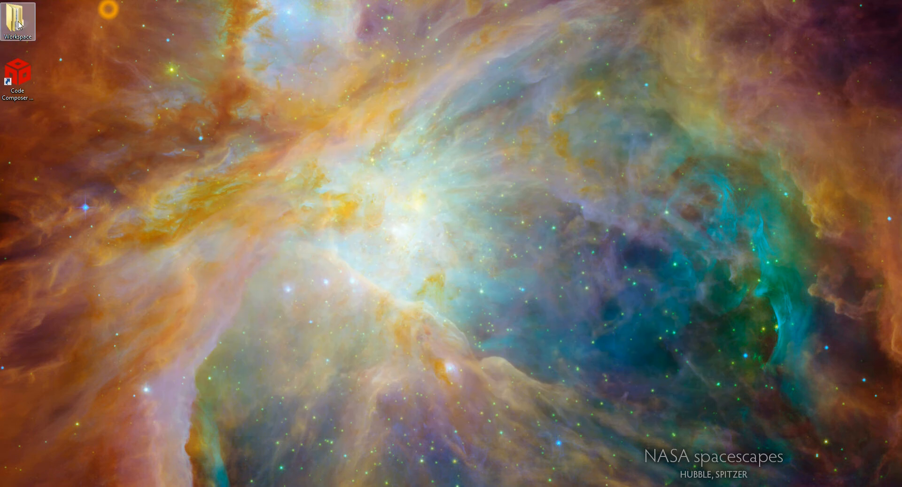
pyautogui.doubleClick(353, 149)
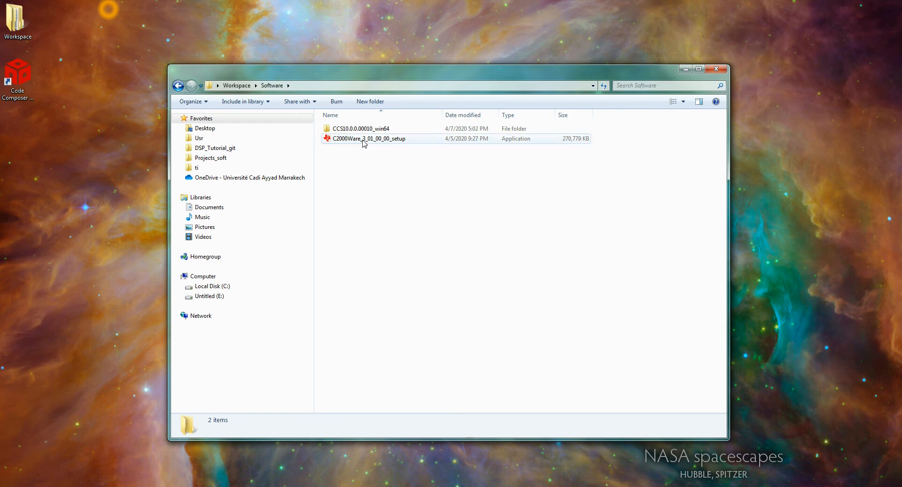
pyautogui.click(363, 141)
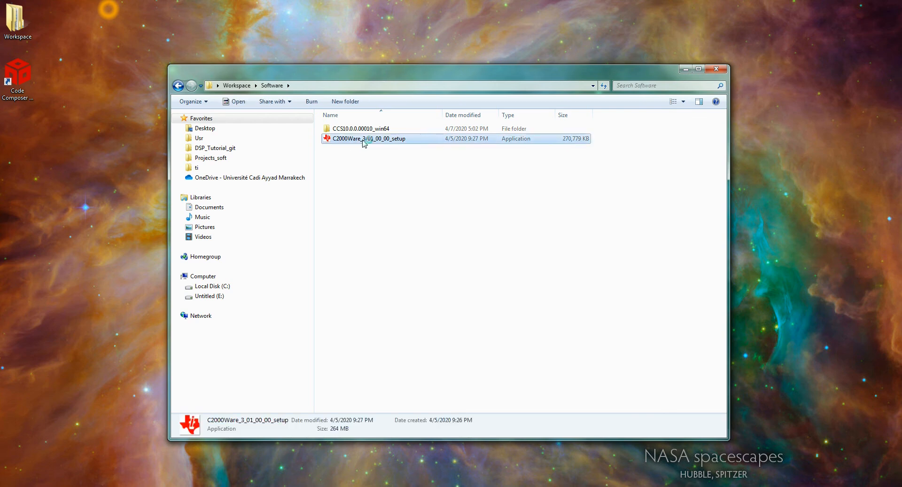
pyautogui.doubleClick(364, 140)
pyautogui.click(486, 260)
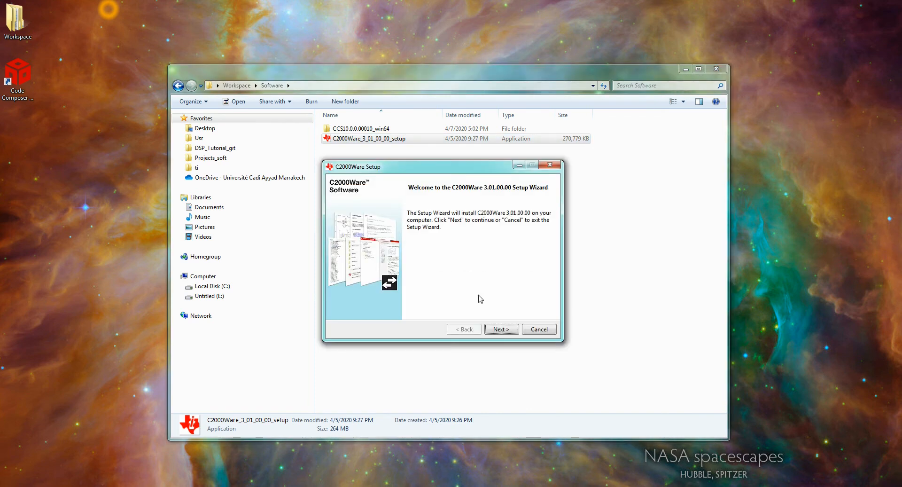
# Start the C2000Ware setup wizard and accept its license agreement
pyautogui.click(507, 331)
pyautogui.click(462, 299)
pyautogui.click(501, 330)
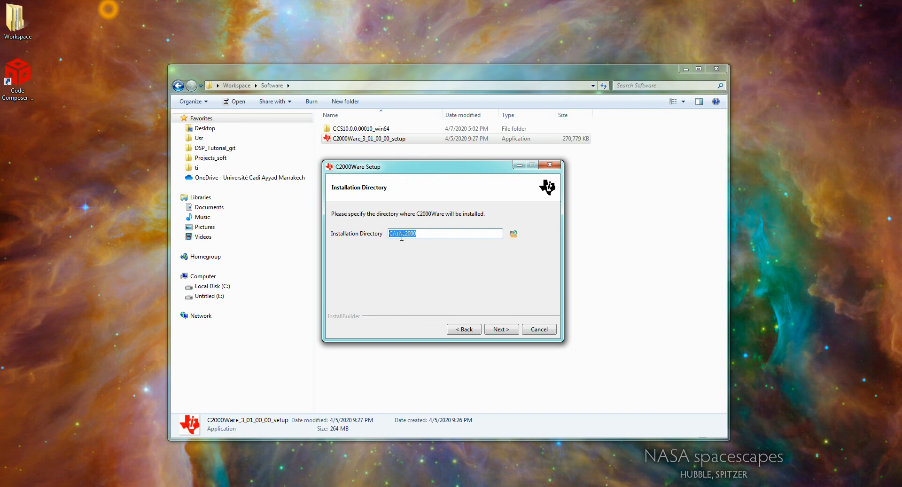
# Install C2000Ware into the default directory C:\ti\c2000 and finish the setup wizard
pyautogui.click(504, 330)
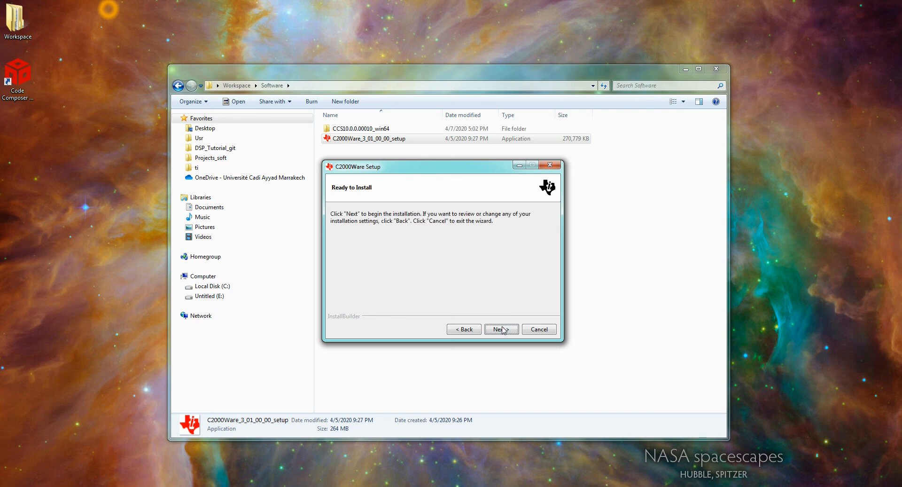
pyautogui.click(504, 330)
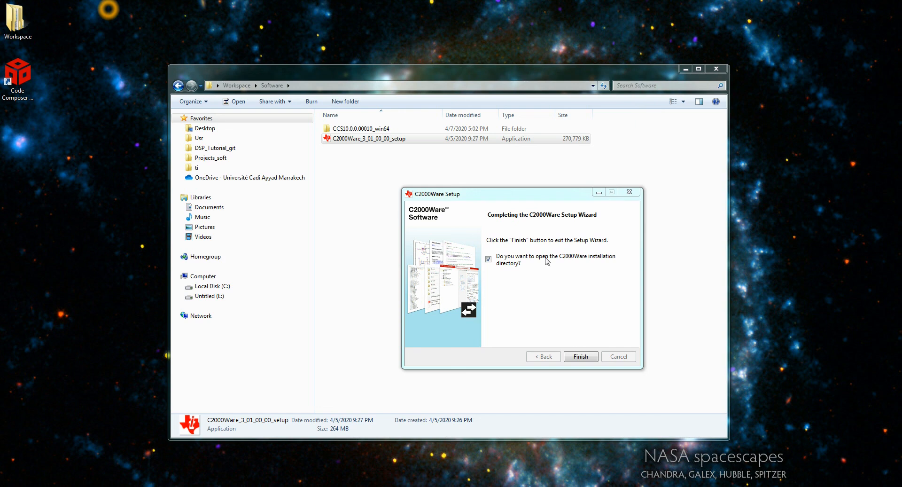
pyautogui.click(581, 360)
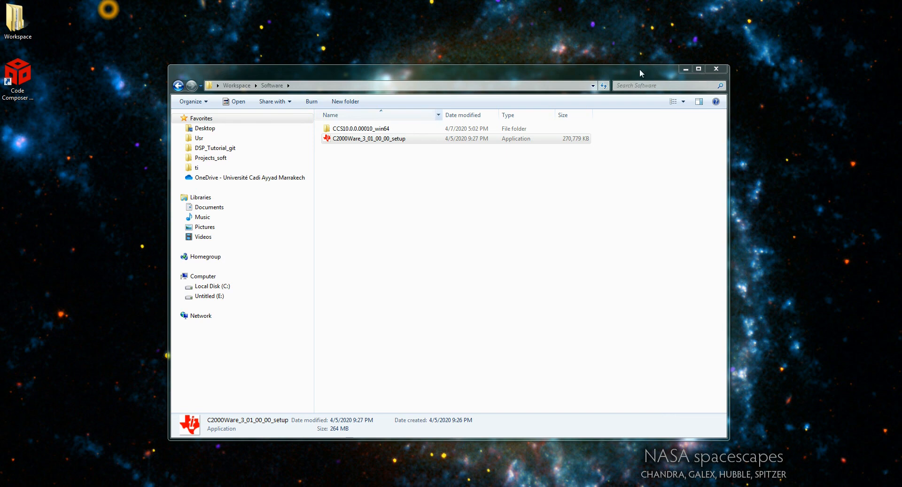
# Examine the installed C2000Ware files in C:\ti\c2000\C2000Ware_3_01_00_00, then close the folder window
pyautogui.click(686, 69)
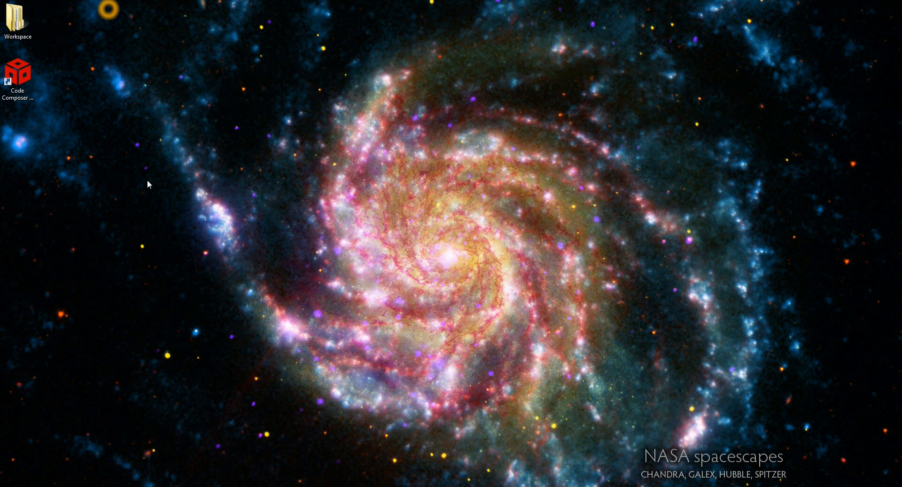
pyautogui.moveTo(129, 486)
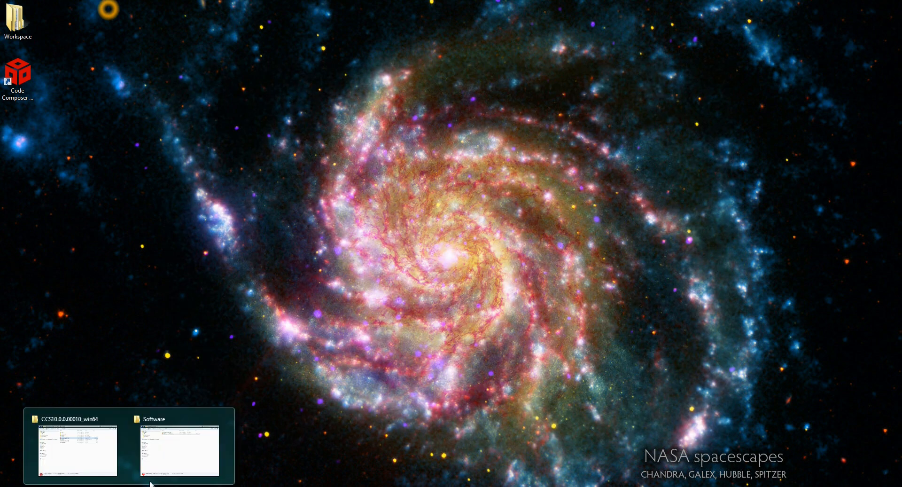
pyautogui.click(170, 449)
pyautogui.click(198, 168)
pyautogui.click(341, 138)
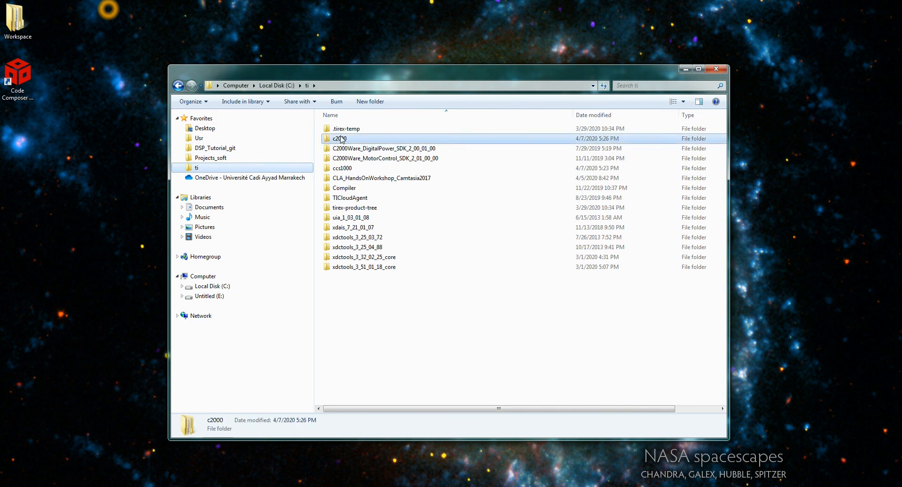
pyautogui.doubleClick(341, 138)
pyautogui.doubleClick(366, 128)
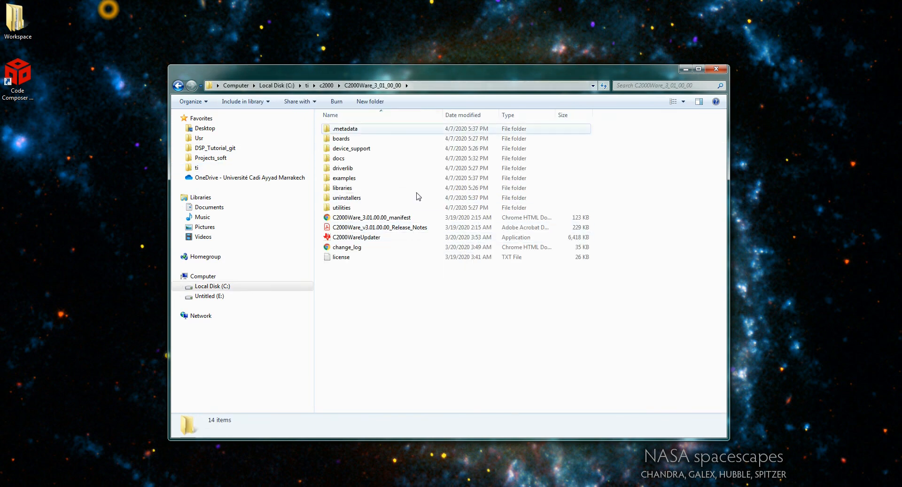
pyautogui.click(715, 69)
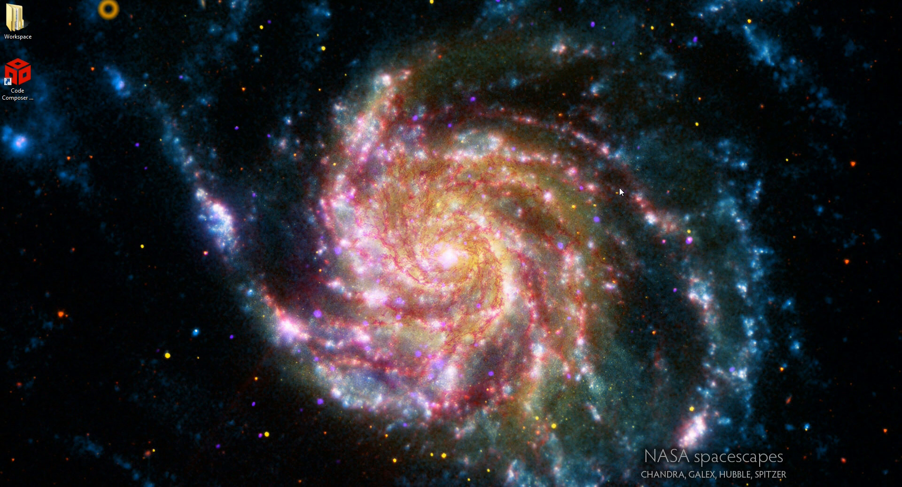